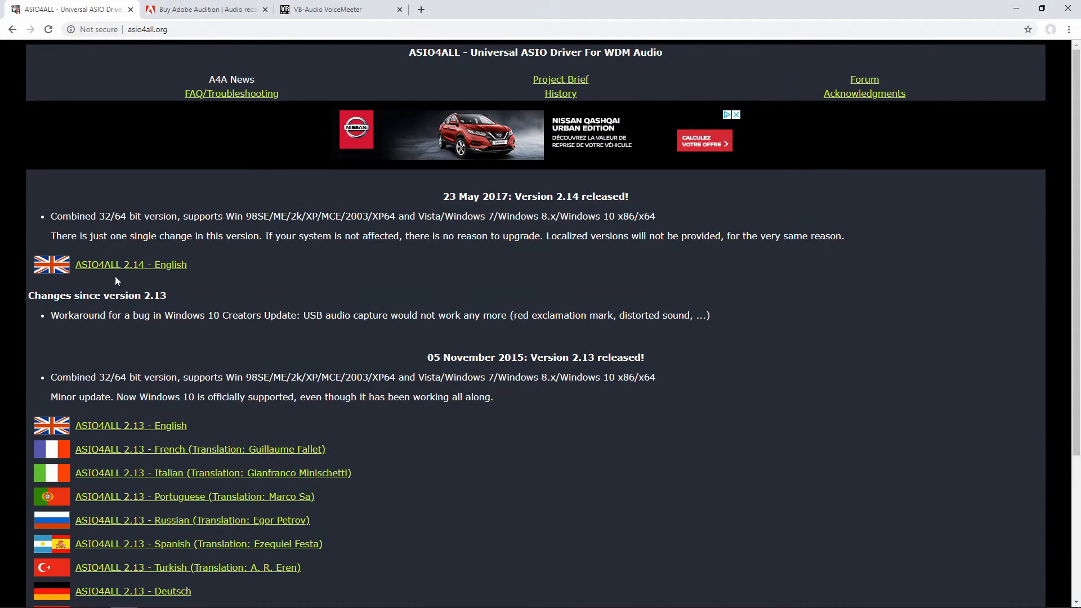
# - Leave the ASIO4ALL page, then search the computer for Voicemeeter and open the app
pyautogui.click(197, 8)
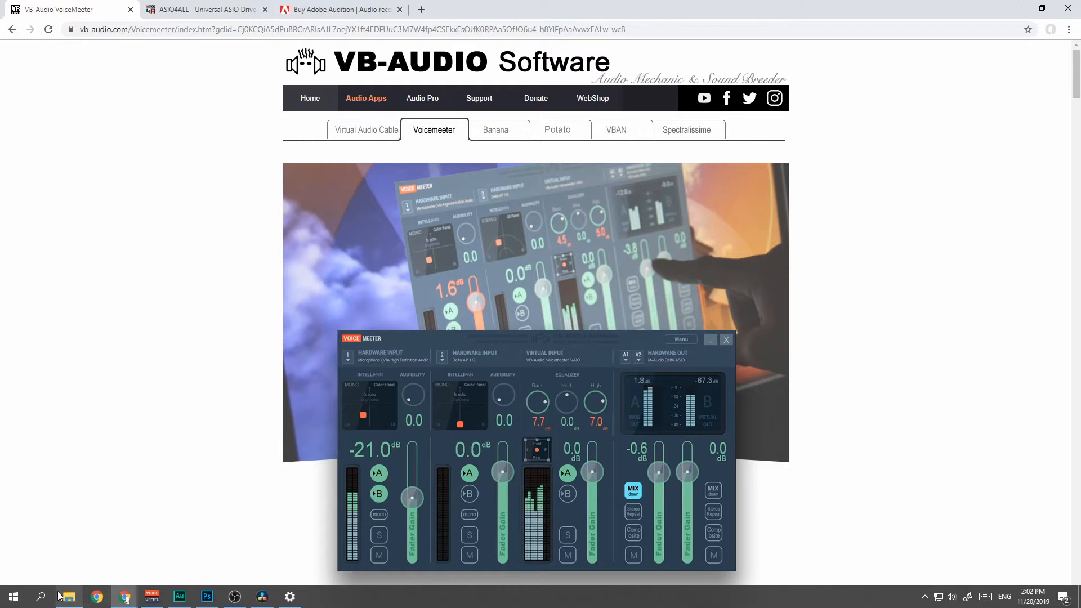
pyautogui.click(40, 596)
pyautogui.write('voice')
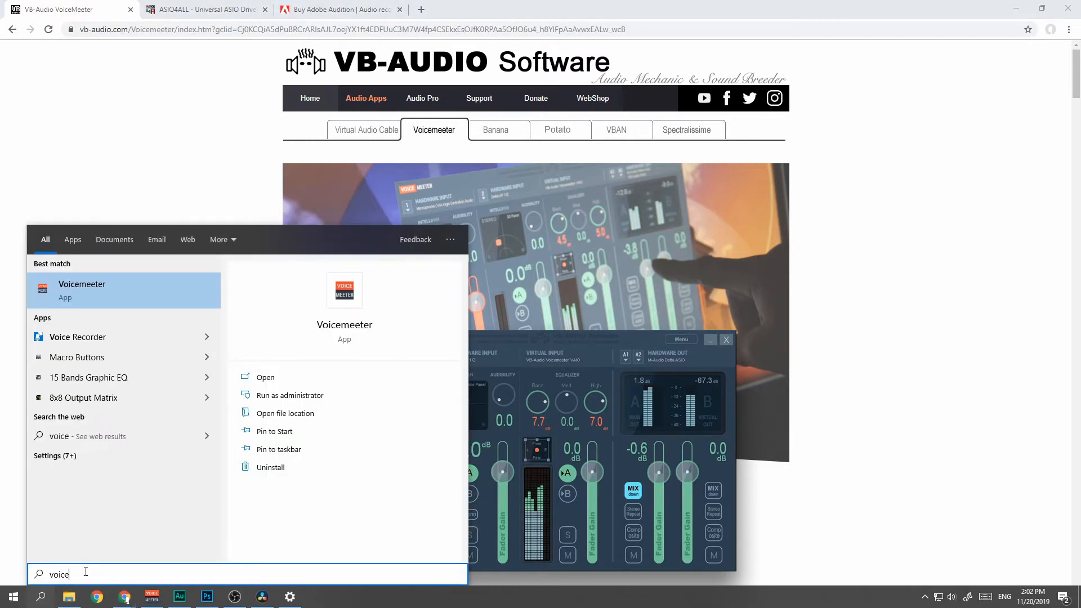
pyautogui.press('Return')
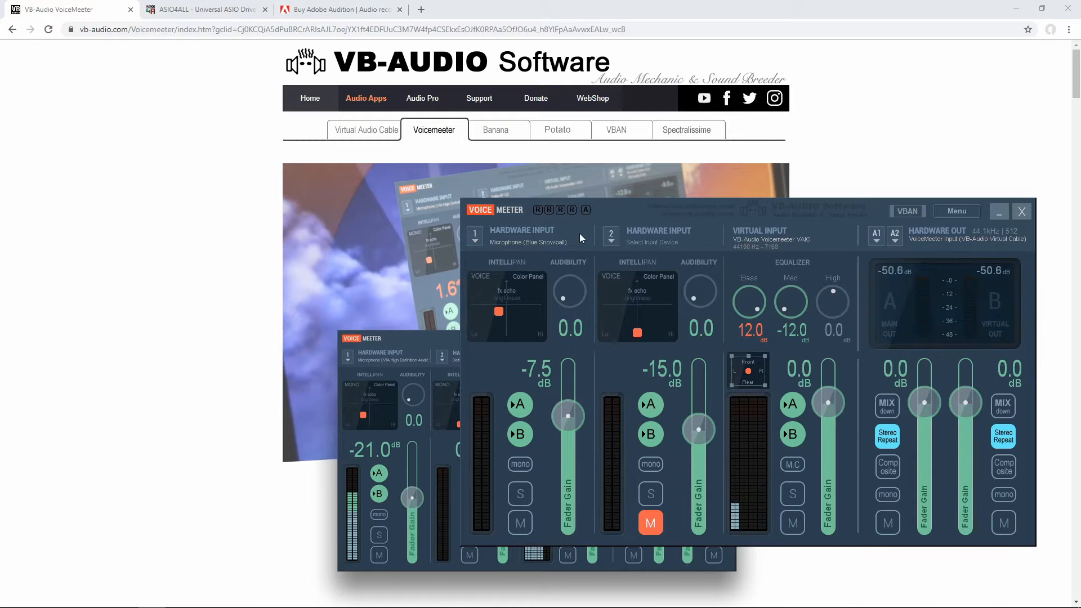
# - Review the device choices for Voicemeeter's hardware input 1 and hardware output A1
pyautogui.click(474, 239)
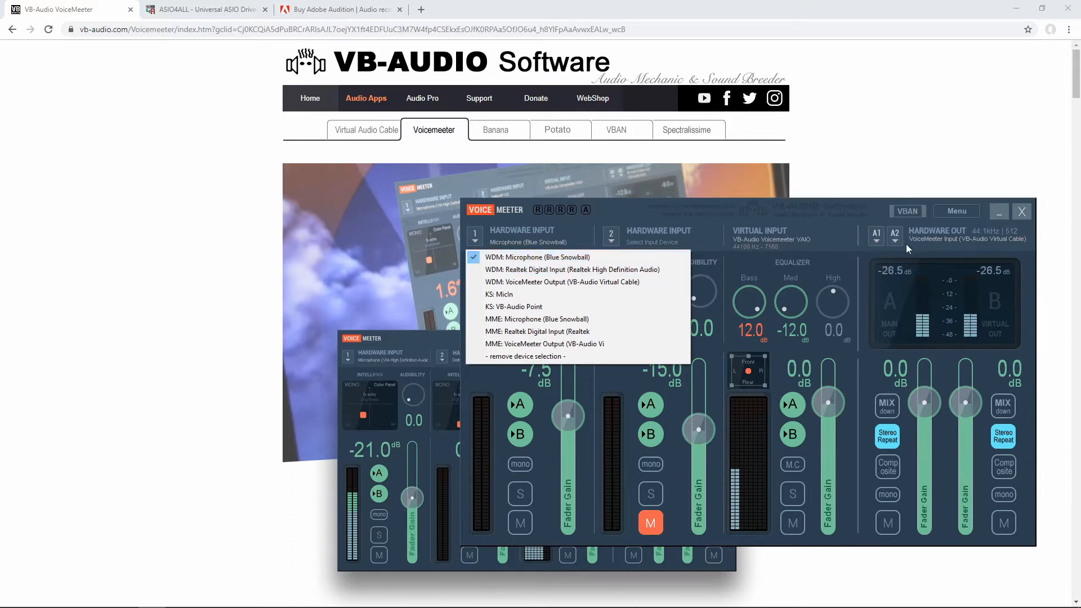
pyautogui.click(877, 241)
pyautogui.click(876, 241)
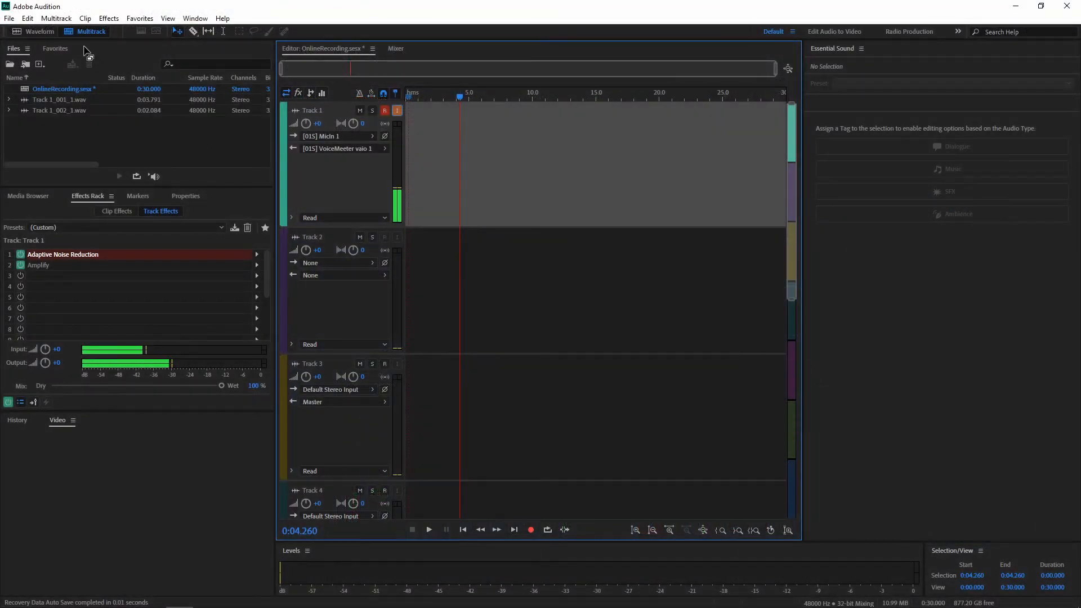
pyautogui.click(9, 18)
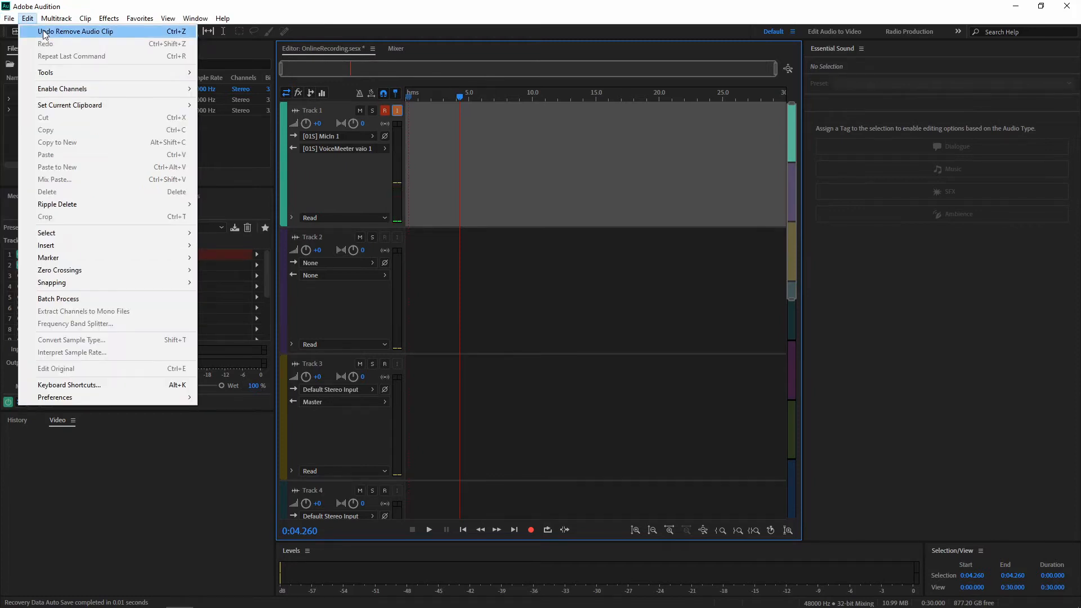
pyautogui.moveTo(168, 32)
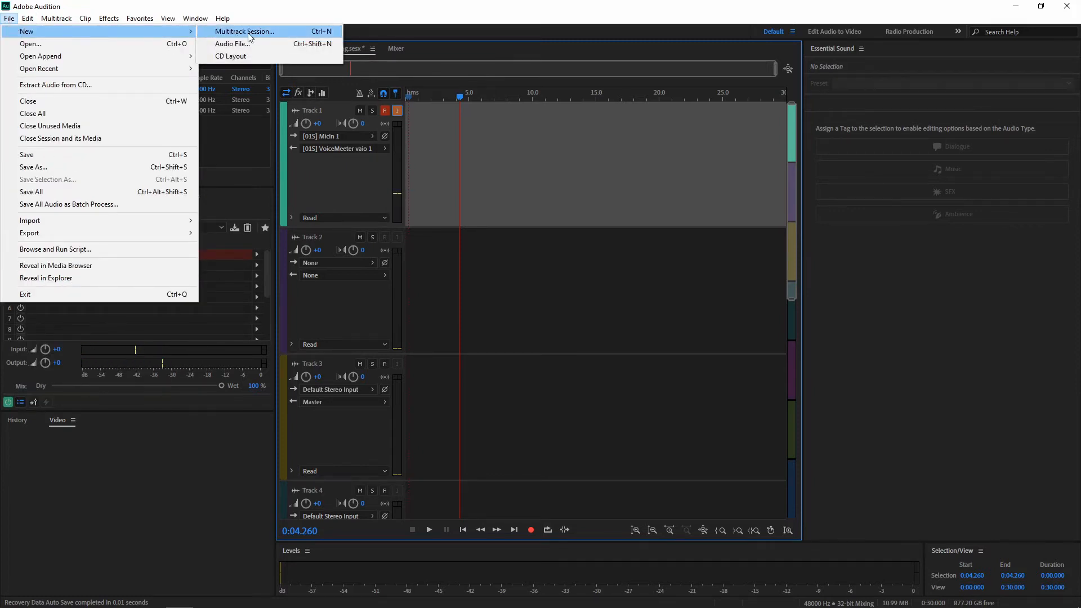
pyautogui.click(388, 12)
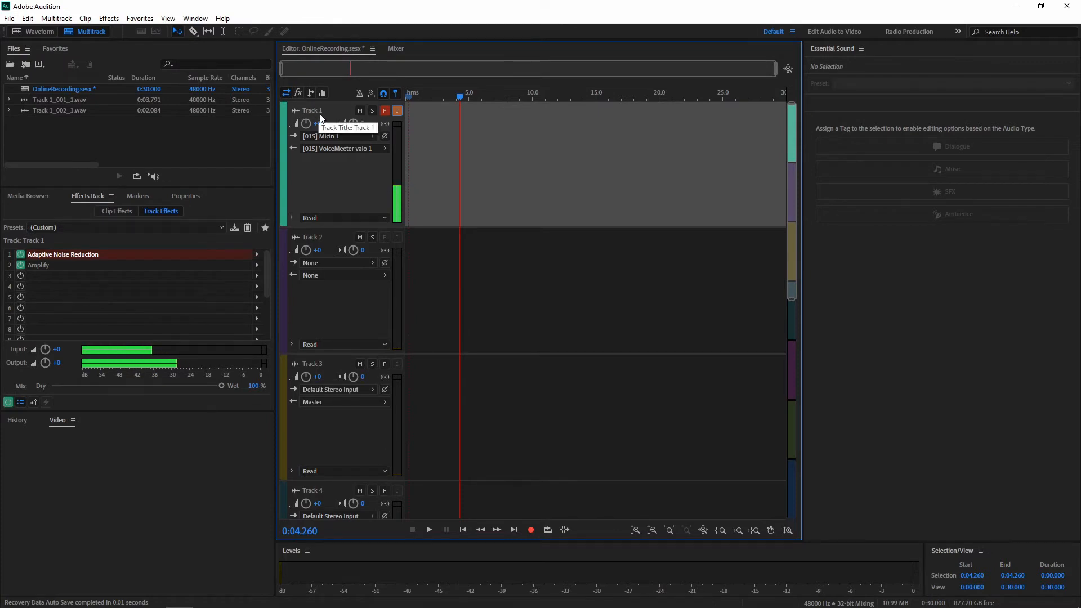
# - Open the audio hardware preferences from Track 1's input and check the device class and device choices
pyautogui.click(356, 138)
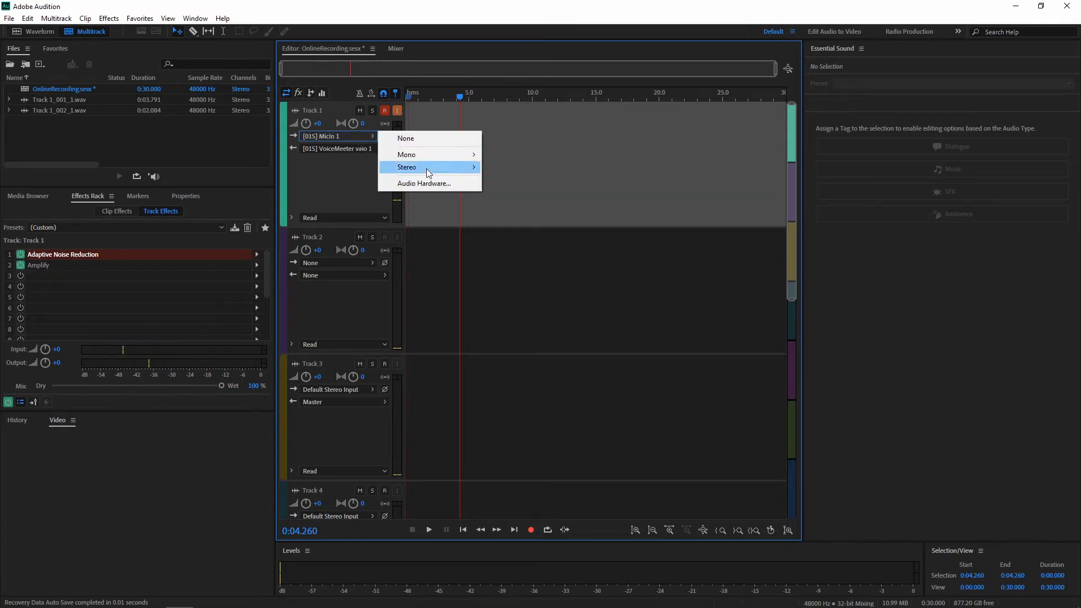
pyautogui.click(428, 184)
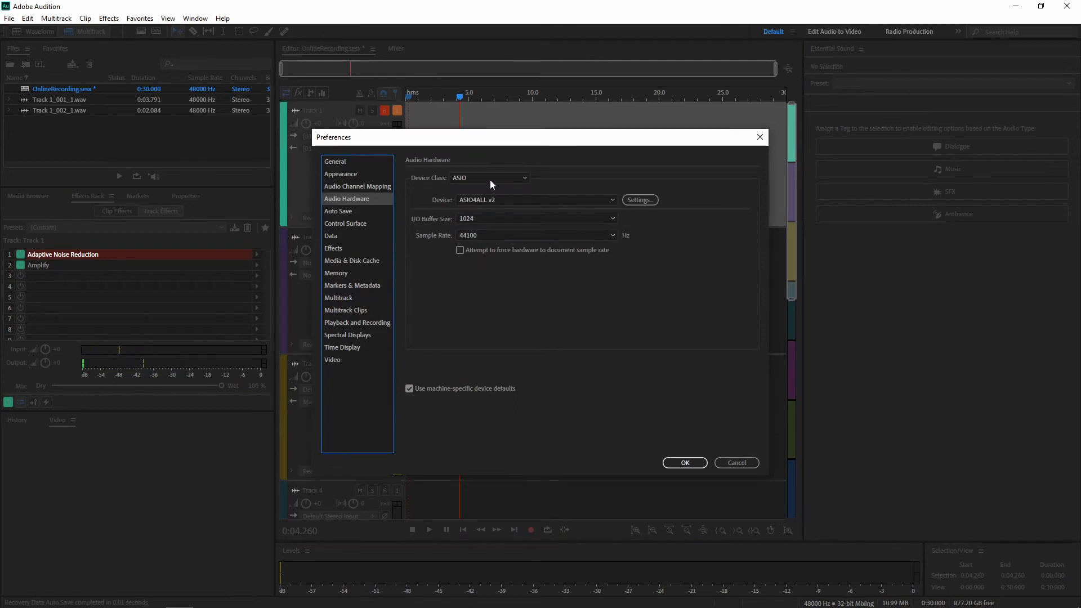
pyautogui.click(515, 179)
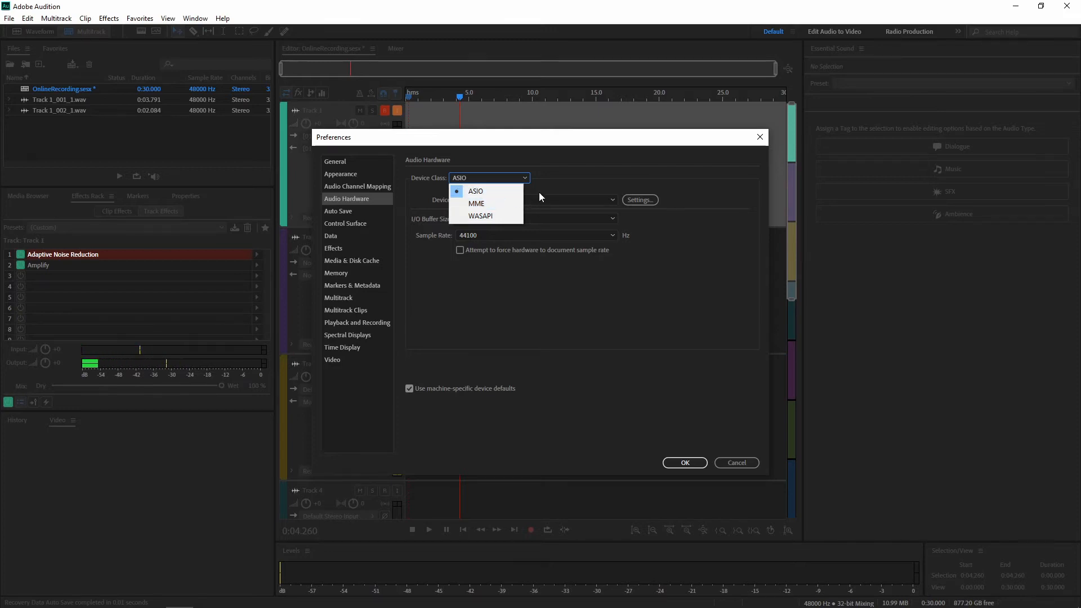
pyautogui.click(598, 169)
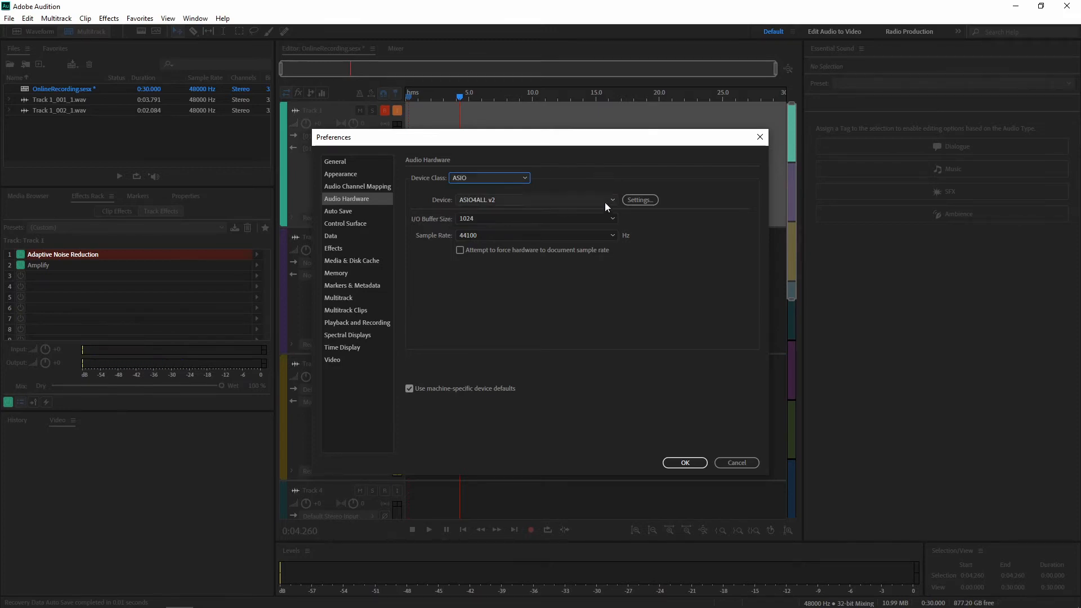
pyautogui.click(563, 201)
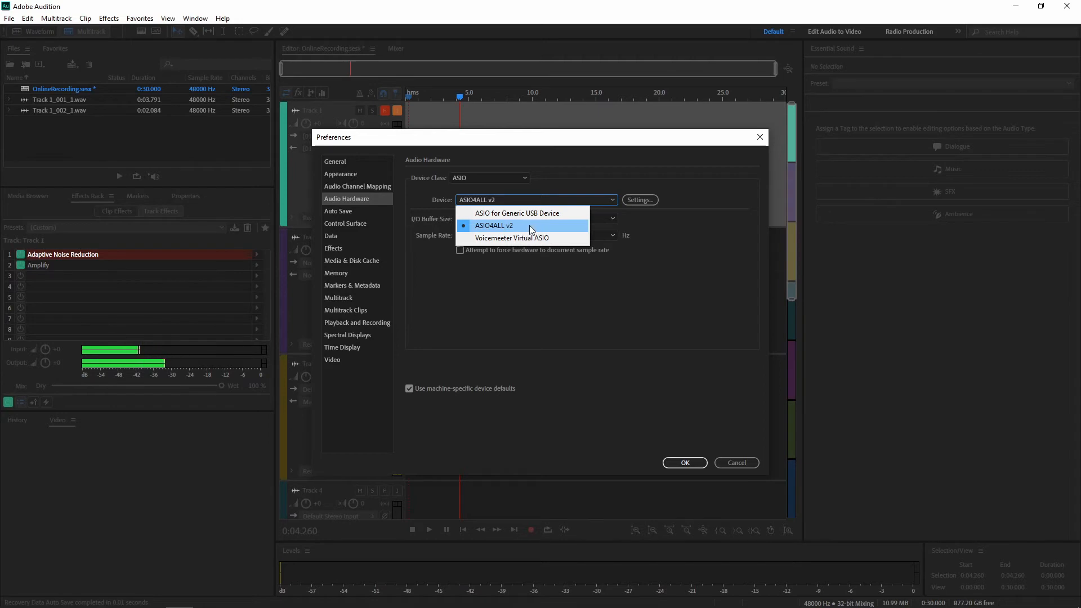
pyautogui.click(647, 227)
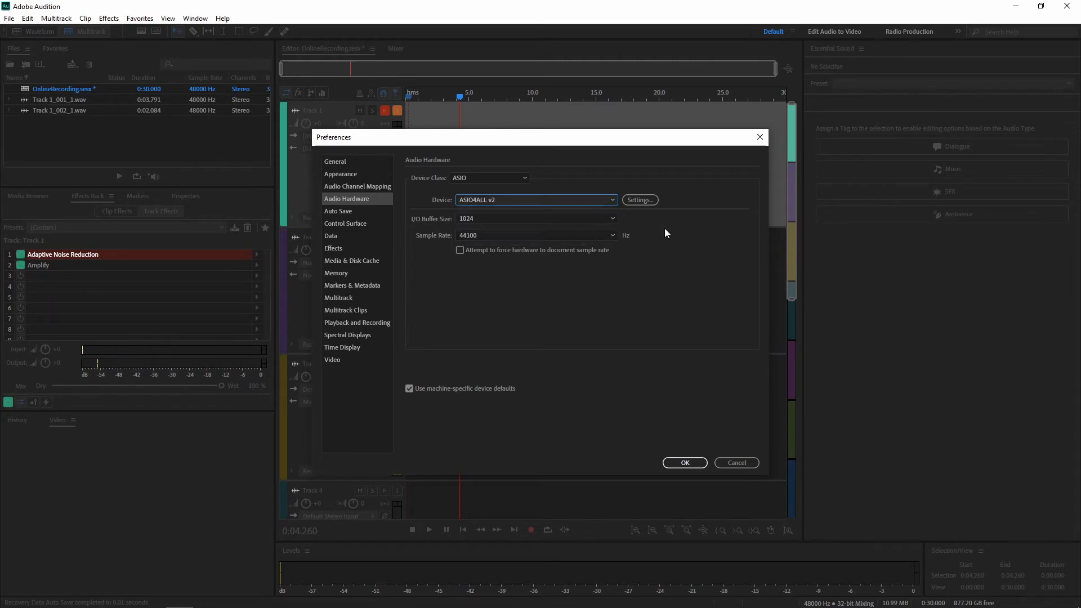
# - Show the ASIO4ALL v2 advanced options, toggle the Blue Snowball device entry, and accept the audio hardware preferences
pyautogui.click(646, 202)
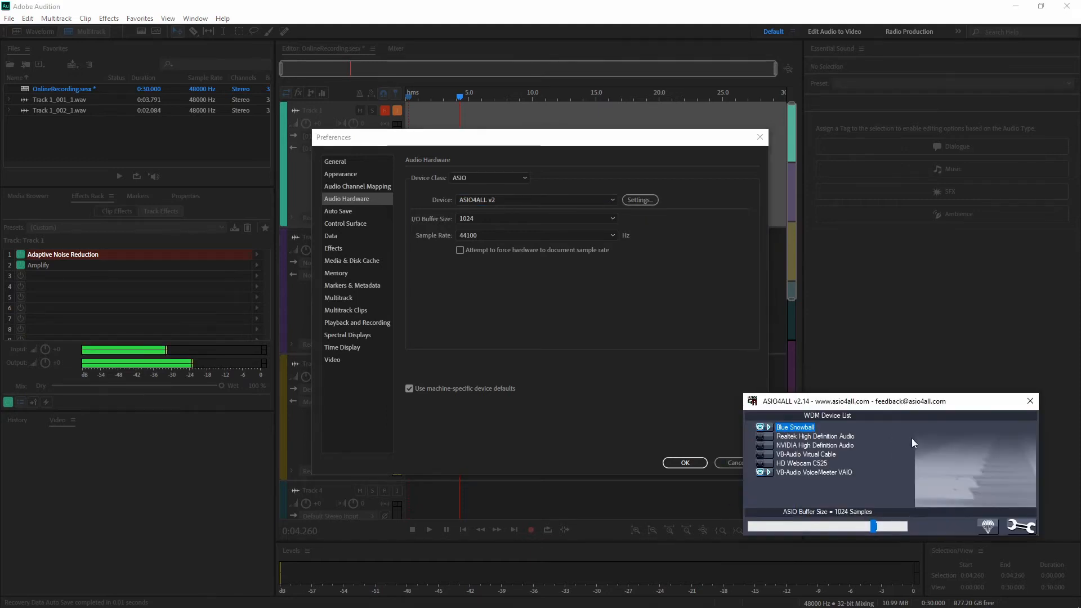
pyautogui.click(1020, 528)
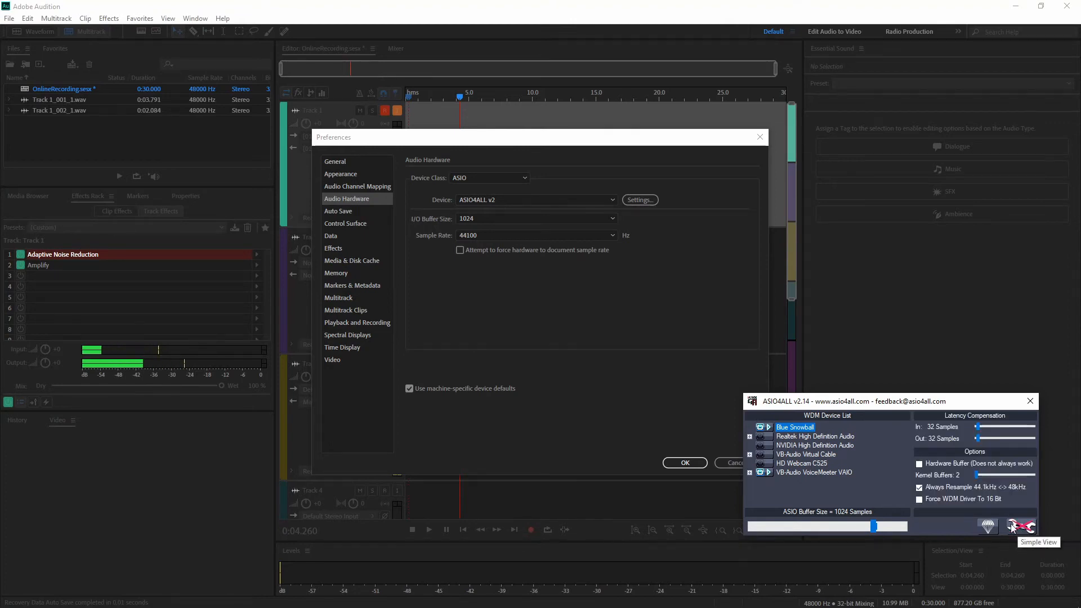
pyautogui.click(760, 427)
pyautogui.click(759, 427)
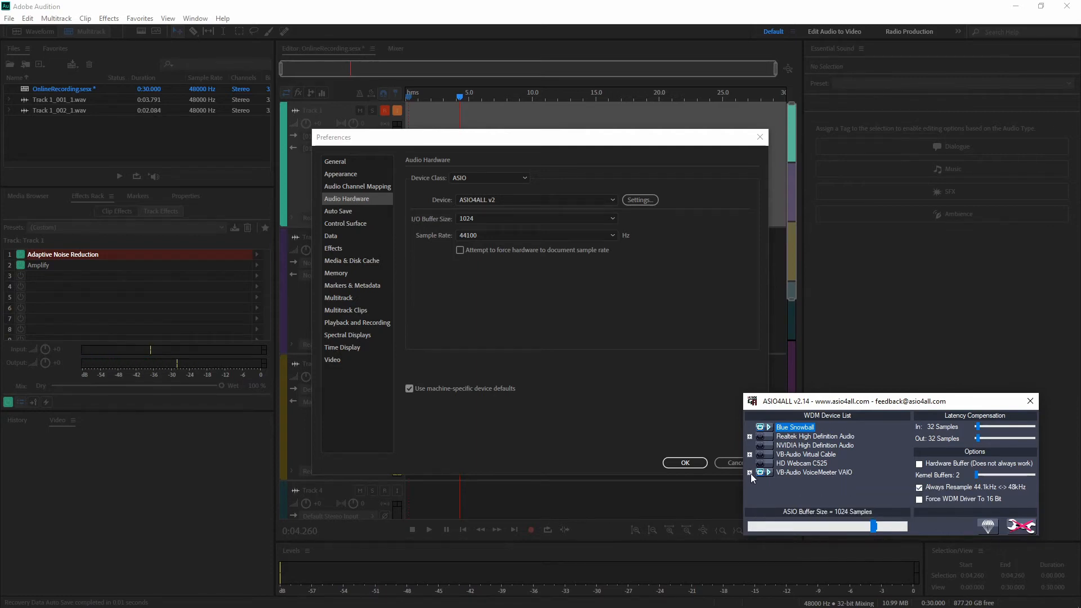
pyautogui.click(1030, 401)
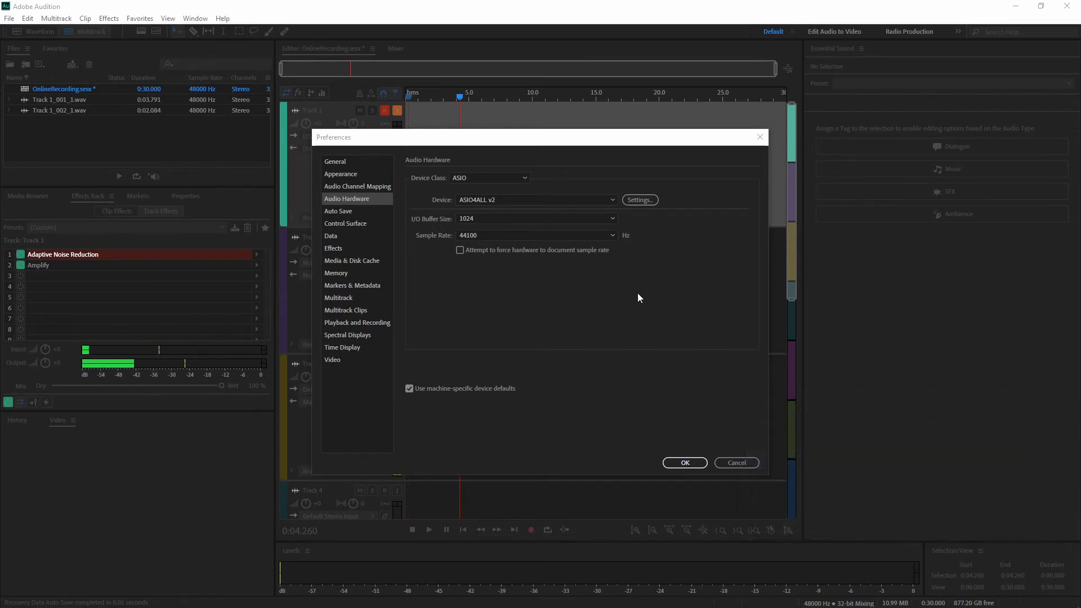
pyautogui.click(682, 465)
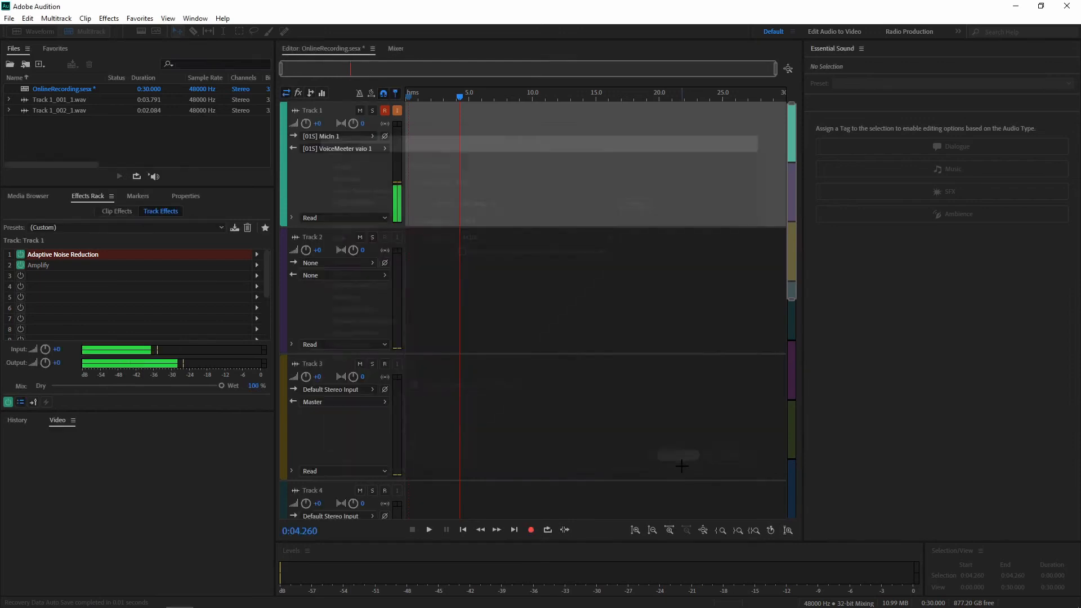
# - Review the stereo input and stereo output channels available for Track 1
pyautogui.click(371, 136)
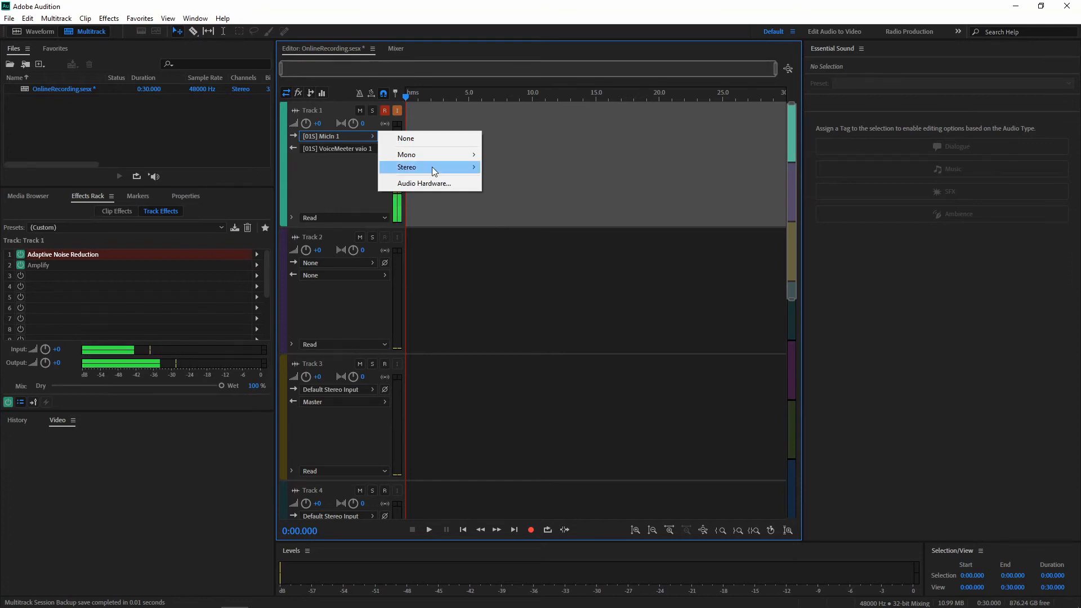
pyautogui.moveTo(431, 167)
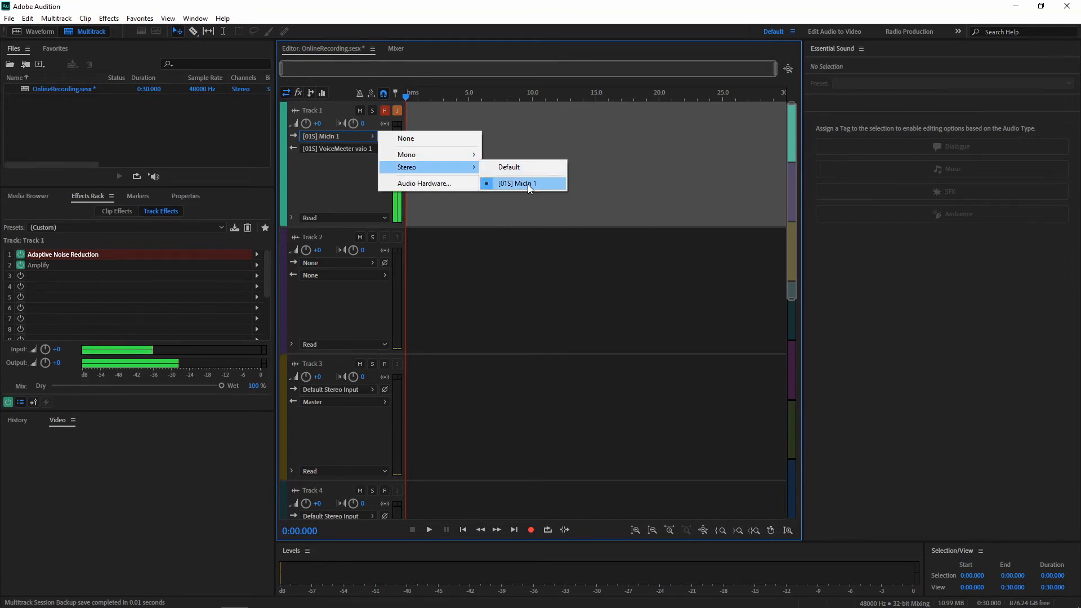
pyautogui.click(341, 167)
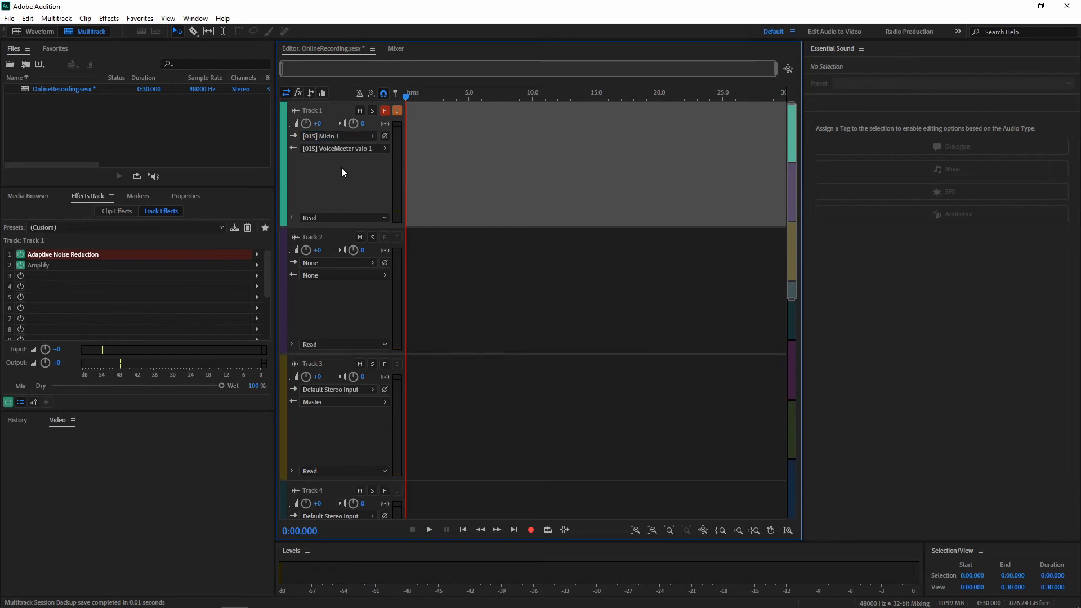
pyautogui.click(363, 150)
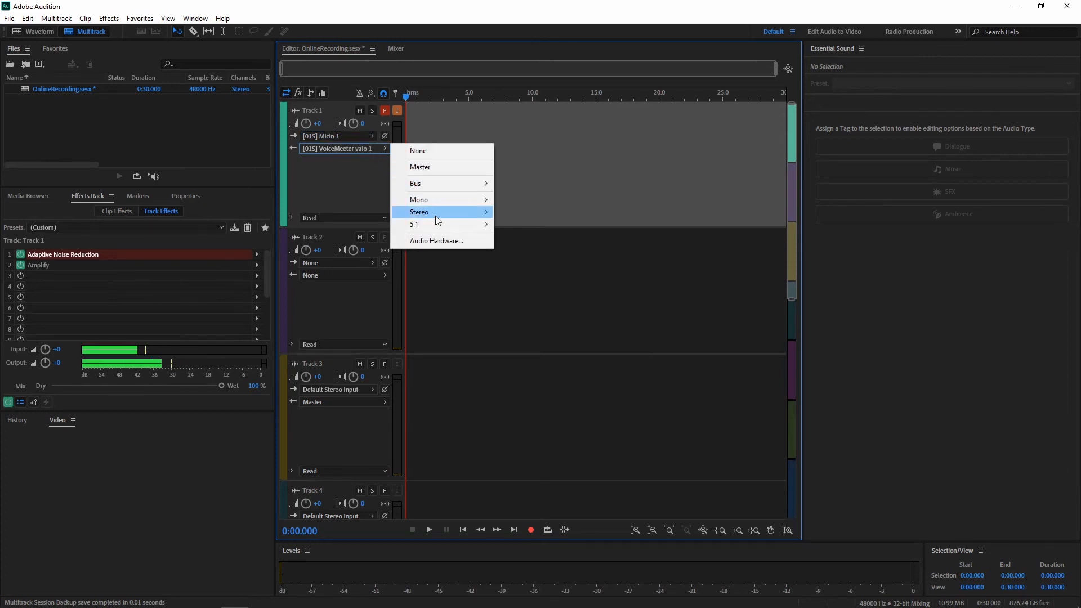
pyautogui.moveTo(437, 214)
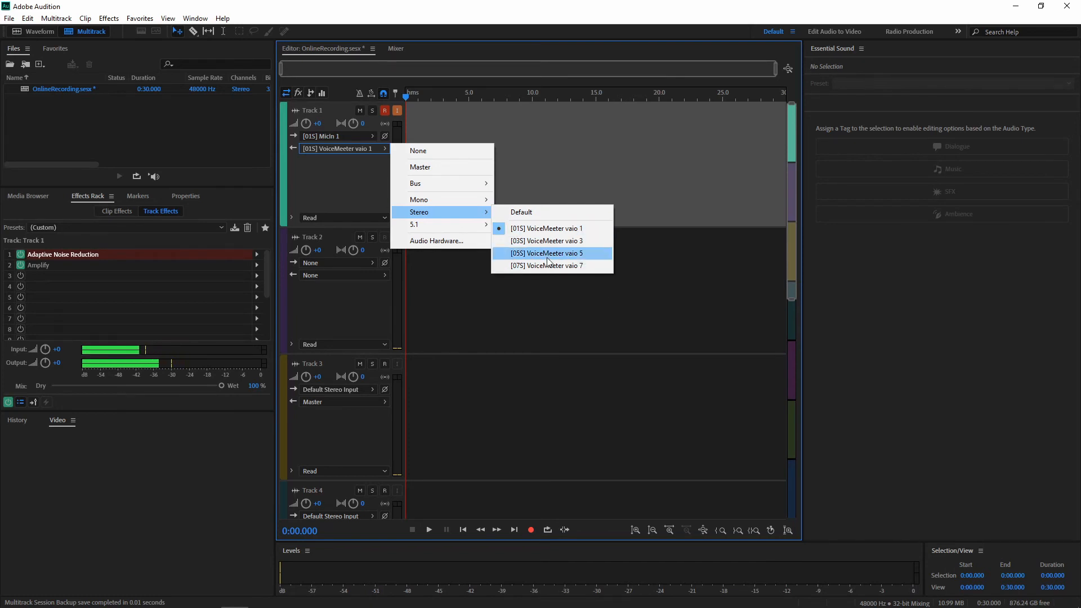
pyautogui.click(350, 175)
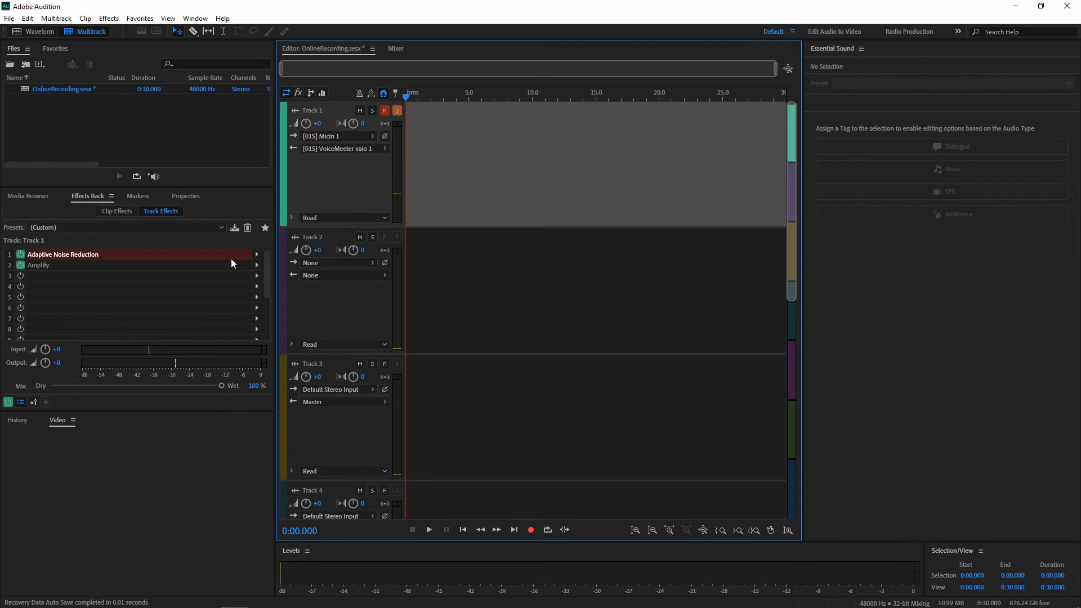
# - Review the effects available for Track 1's rack slots, including Noise Reduction / Restoration and Amplitude and Compression
pyautogui.click(257, 254)
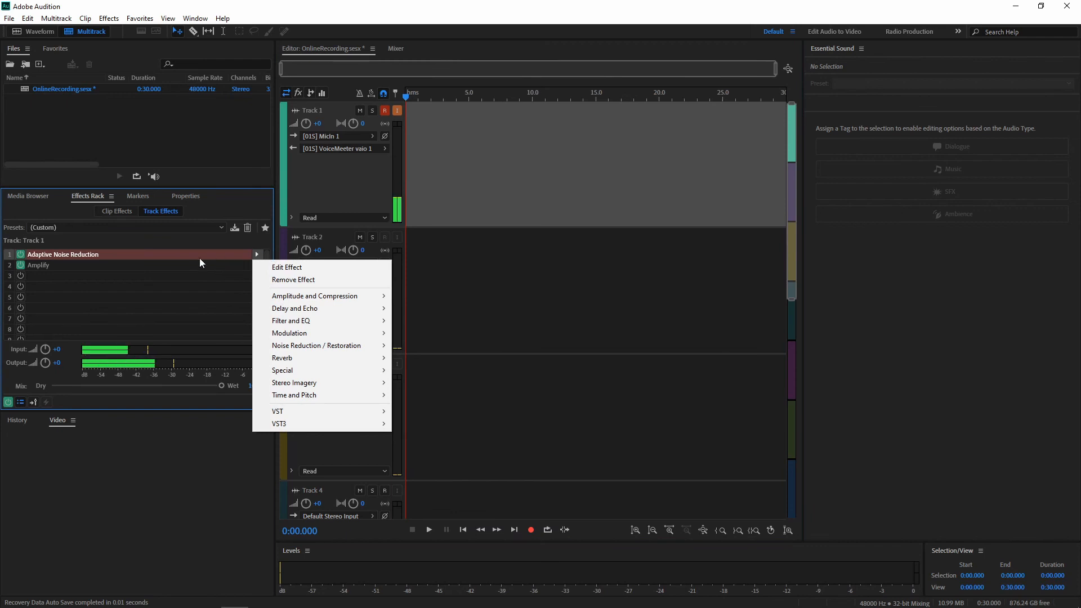
pyautogui.click(175, 278)
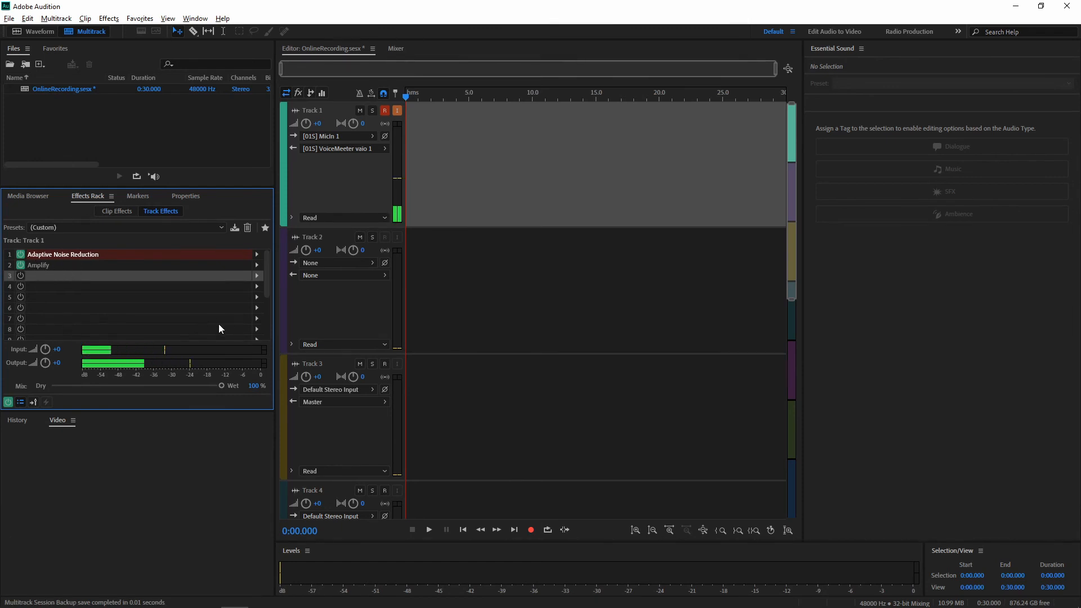
pyautogui.click(257, 275)
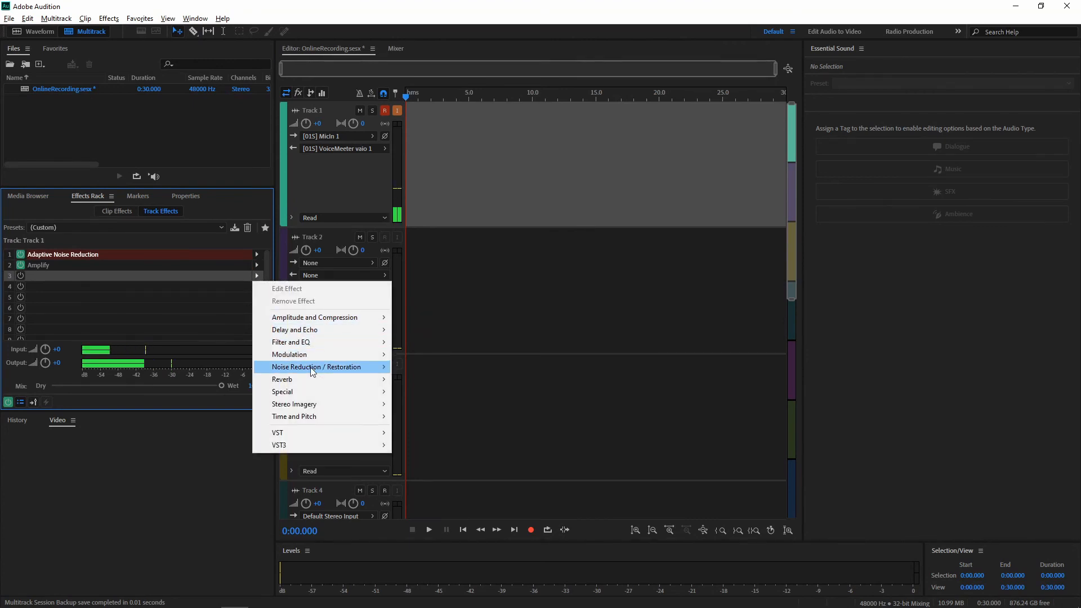
pyautogui.moveTo(313, 370)
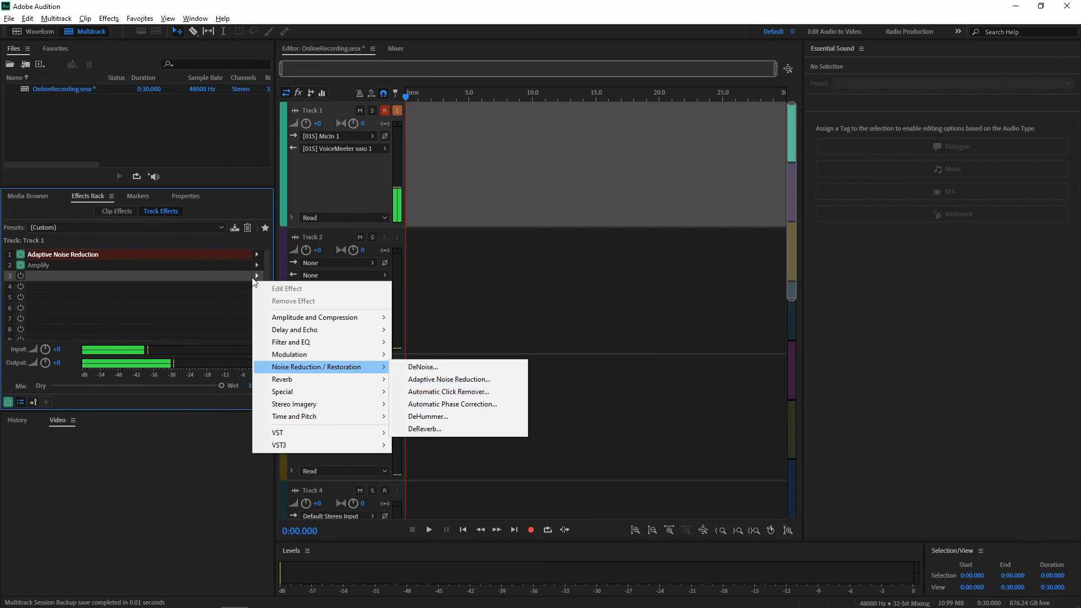
pyautogui.moveTo(342, 316)
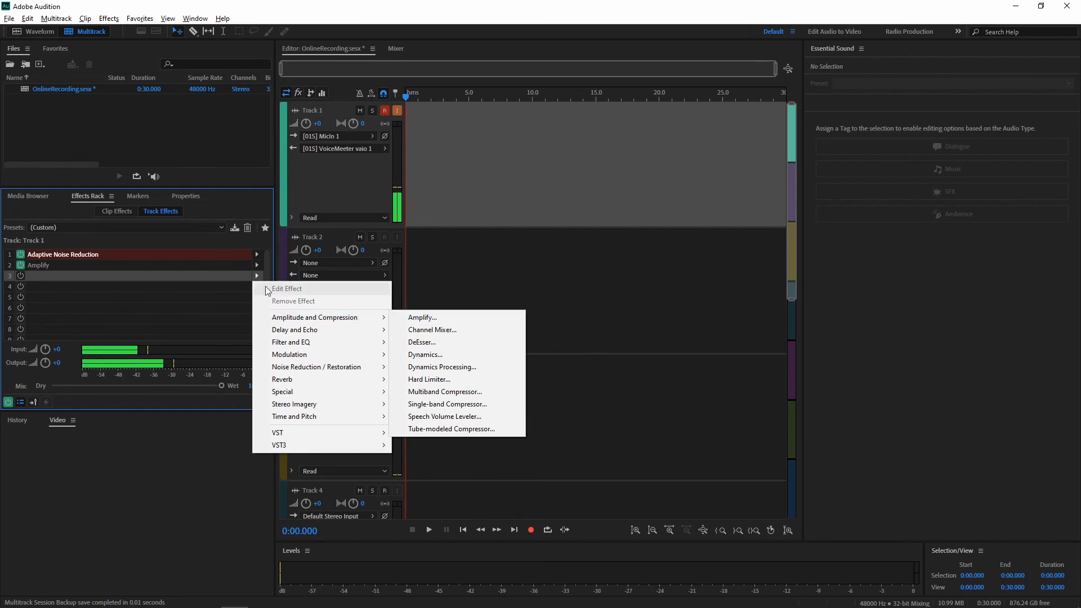
pyautogui.click(193, 275)
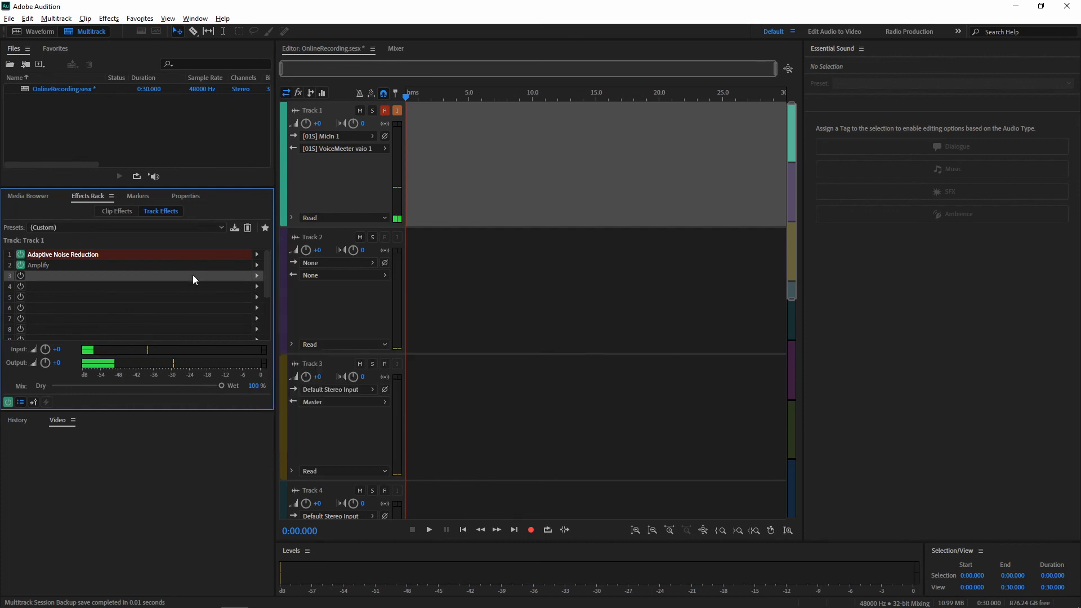
# - Switch all of Track 1's rack effects off and back on
pyautogui.click(8, 403)
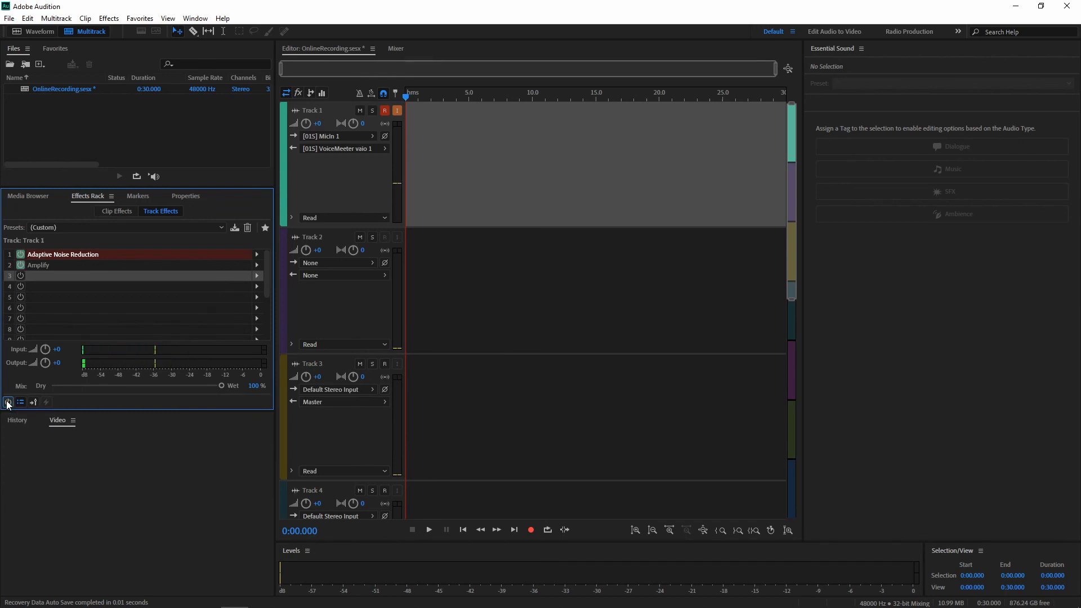
pyautogui.click(8, 403)
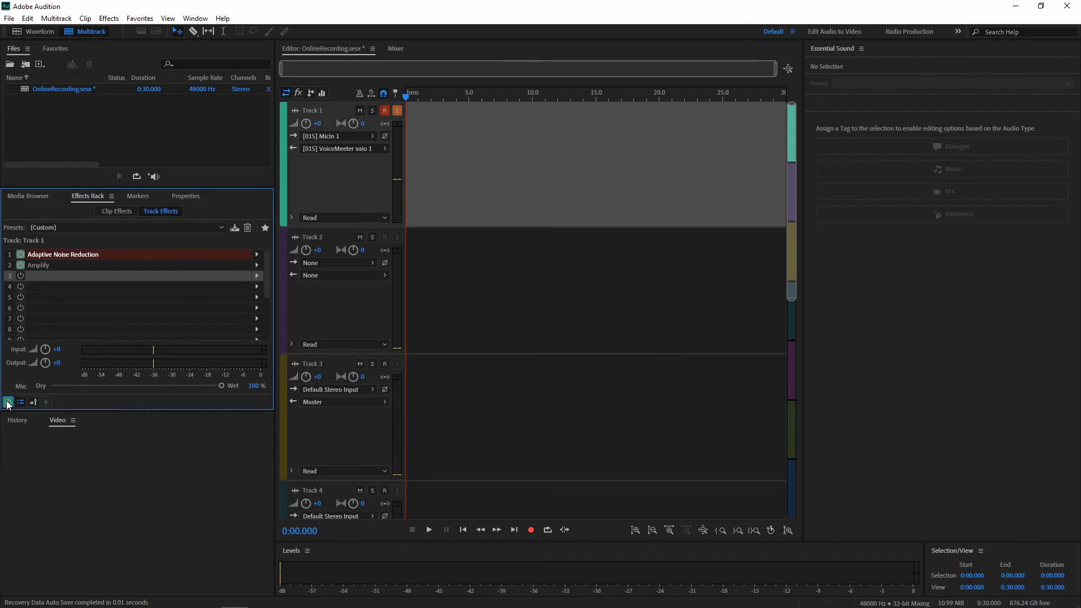